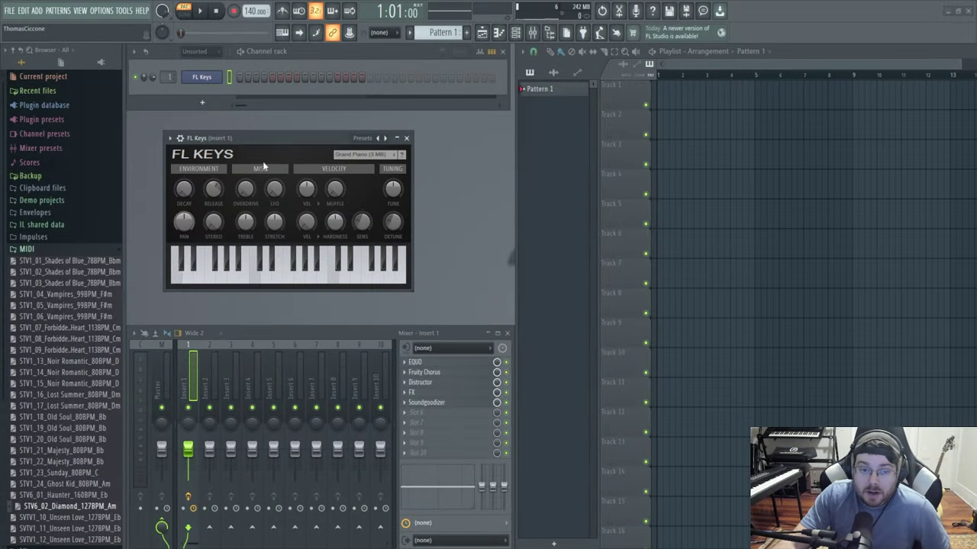
Open EQUO and Fruity Chorus from the piano's Insert 1 and place them side by side.
{"action": "left_click_drag", "start_coordinate": [261, 141], "coordinate": [269, 140]}
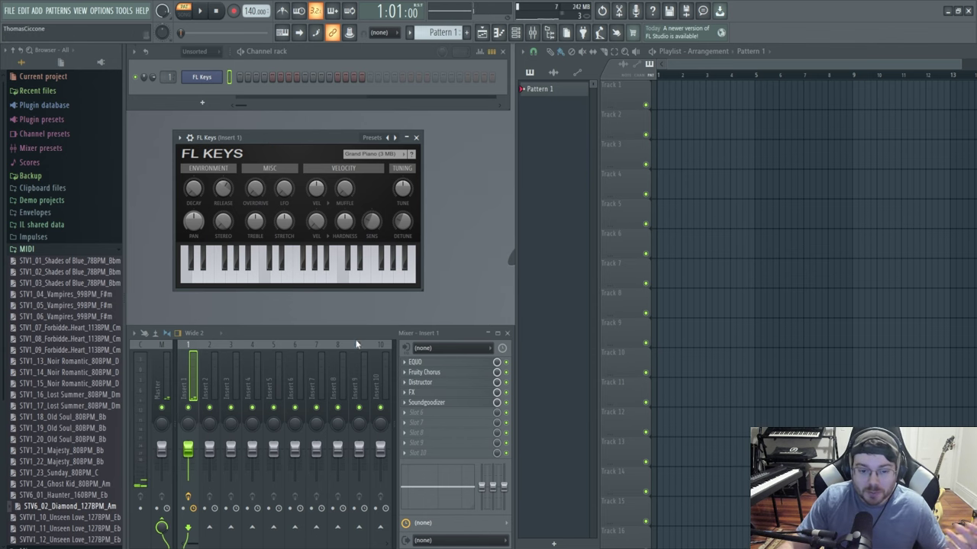
{"action": "left_click", "coordinate": [414, 362]}
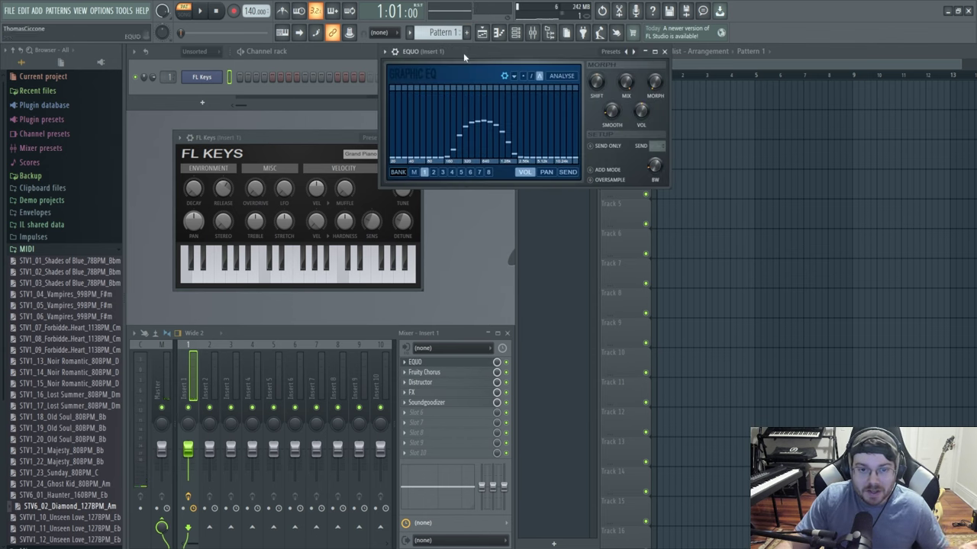
{"action": "left_click_drag", "start_coordinate": [464, 55], "coordinate": [211, 58]}
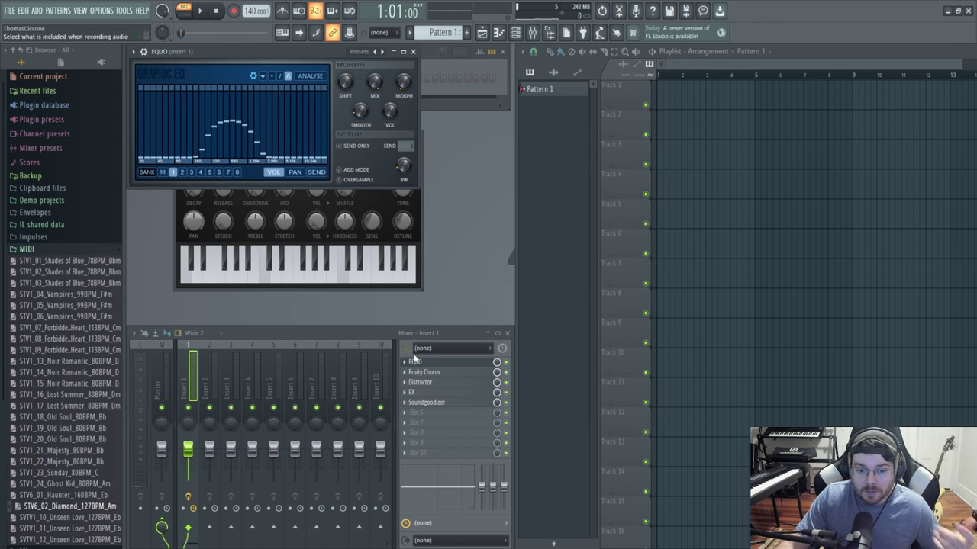
{"action": "left_click", "coordinate": [424, 371]}
{"action": "left_click_drag", "start_coordinate": [776, 58], "coordinate": [525, 58]}
Open Distructor, Effector and Soundgoodizer, spreading them around the mixer and FL Keys.
{"action": "left_click", "coordinate": [420, 382]}
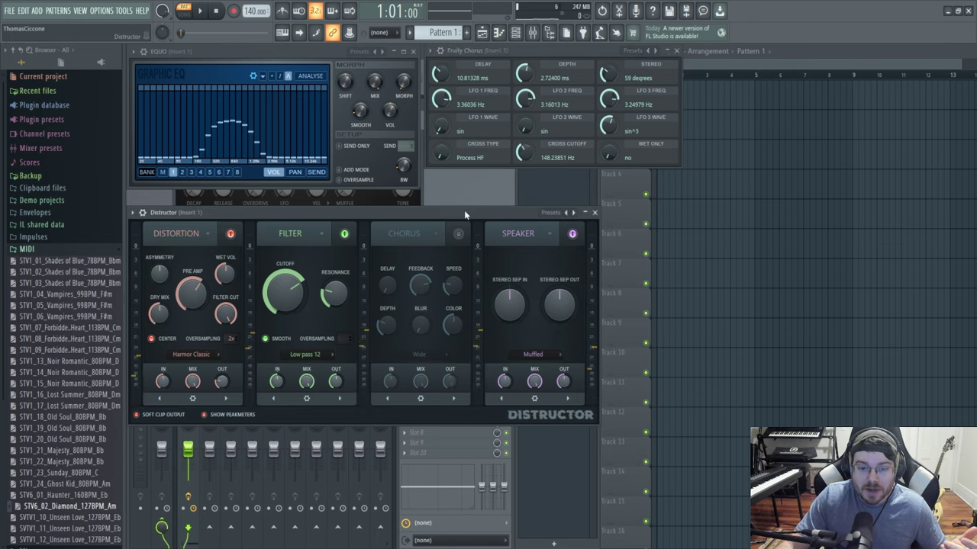
{"action": "left_click_drag", "start_coordinate": [464, 212], "coordinate": [853, 181]}
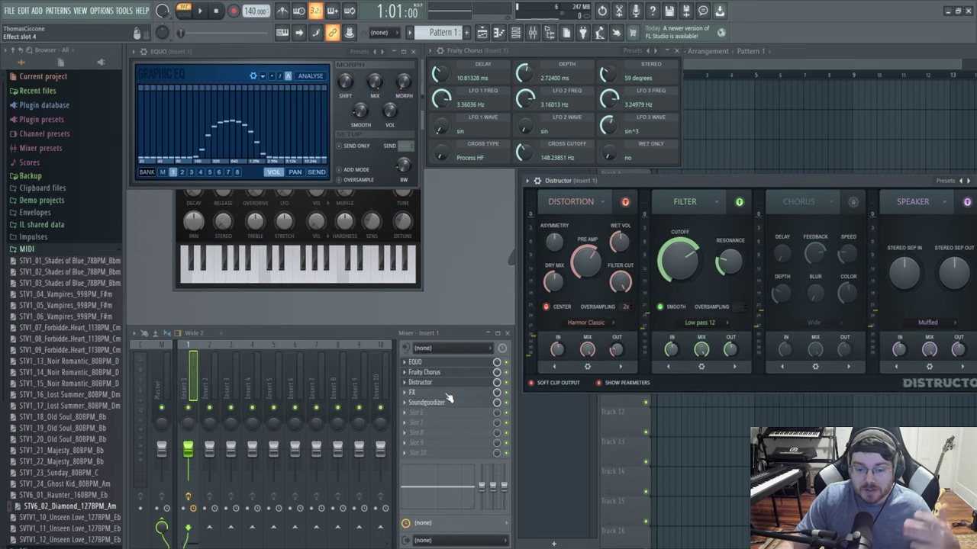
{"action": "left_click", "coordinate": [416, 392]}
{"action": "left_click_drag", "start_coordinate": [678, 221], "coordinate": [224, 302]}
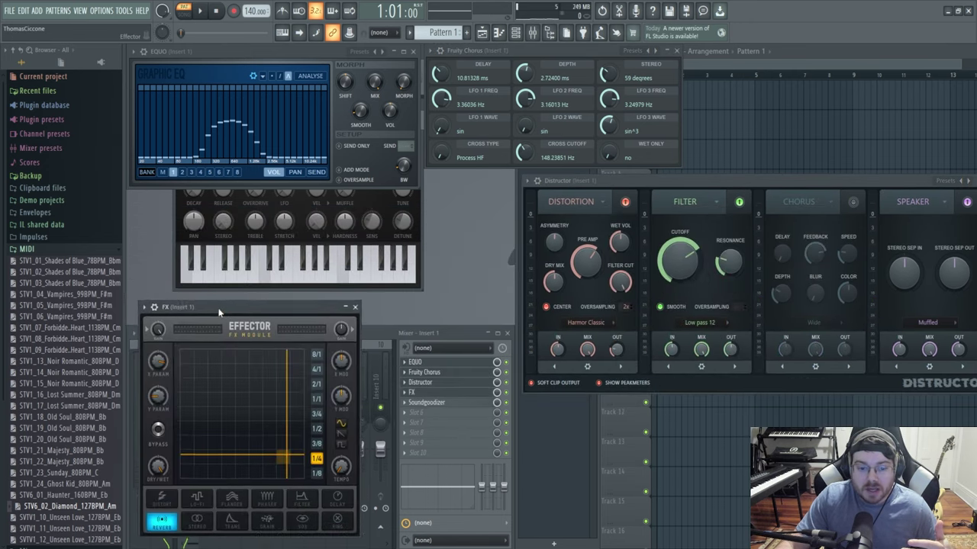
{"action": "left_click", "coordinate": [427, 402]}
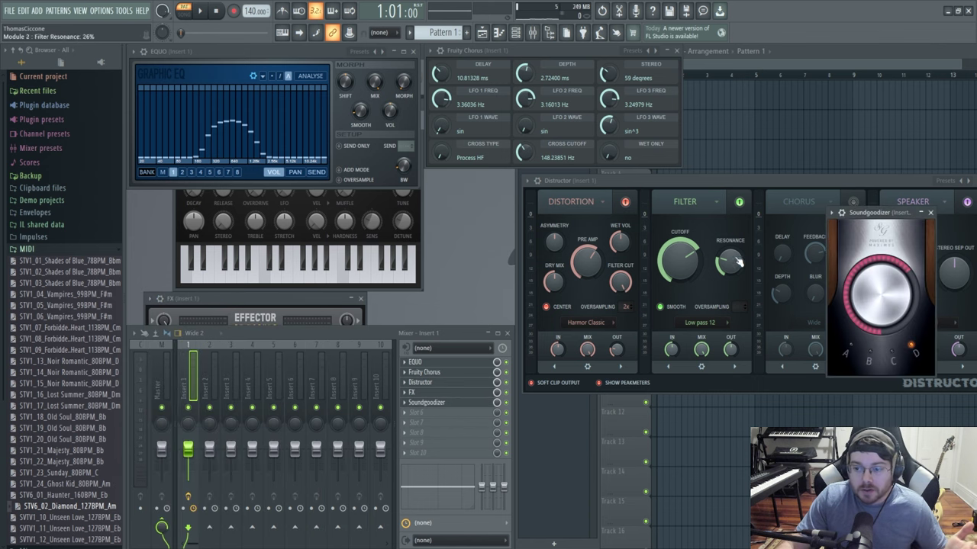
{"action": "left_click_drag", "start_coordinate": [841, 234], "coordinate": [439, 208]}
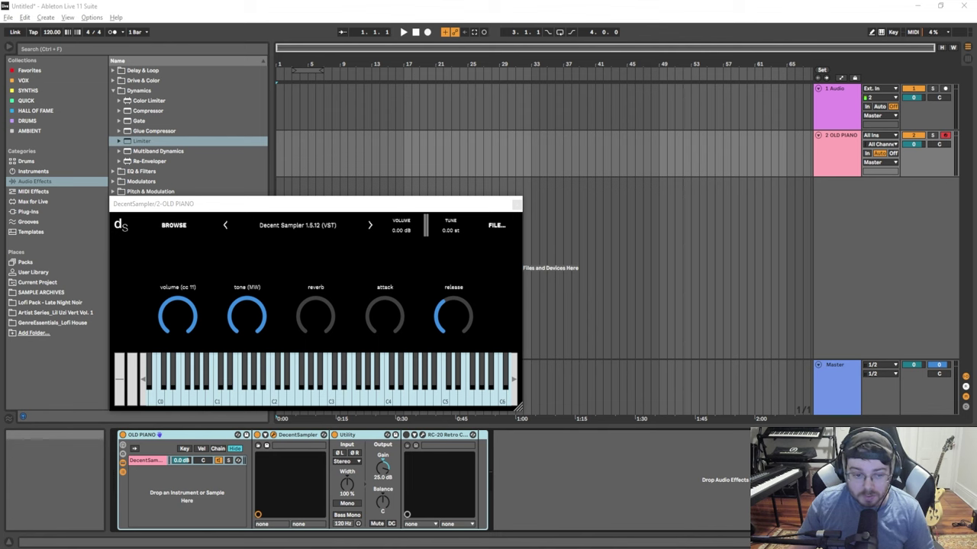
Nudge the DecentSampler piano window slightly into place.
{"action": "left_click_drag", "start_coordinate": [336, 204], "coordinate": [338, 206]}
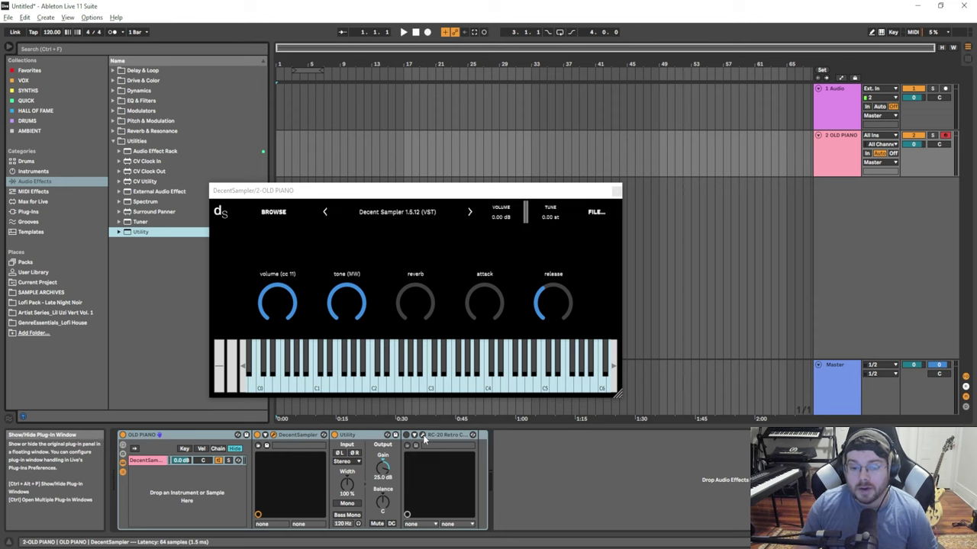
Open RC-20 Retro Color, move it up-right, and push MAGNITUDE to 100%.
{"action": "left_click", "coordinate": [425, 435]}
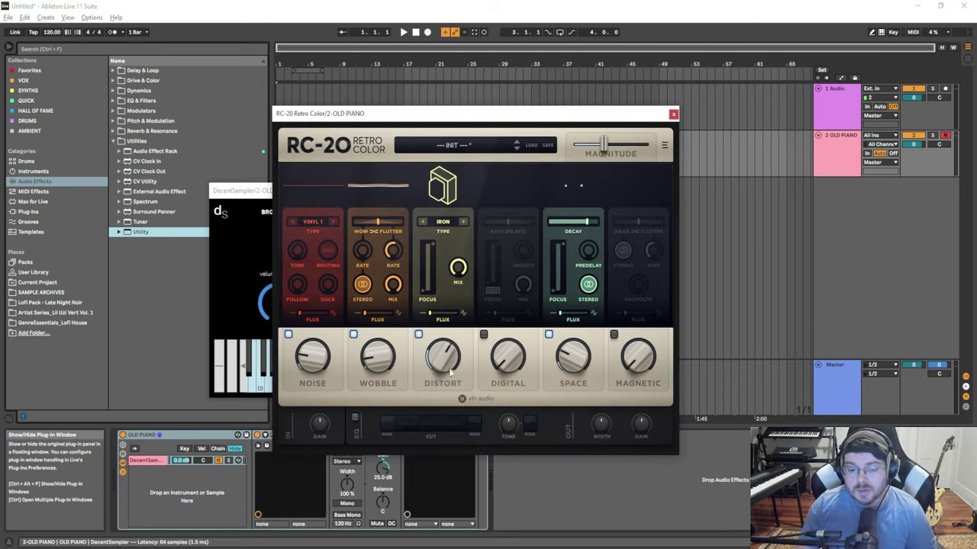
{"action": "left_click_drag", "start_coordinate": [464, 116], "coordinate": [701, 70]}
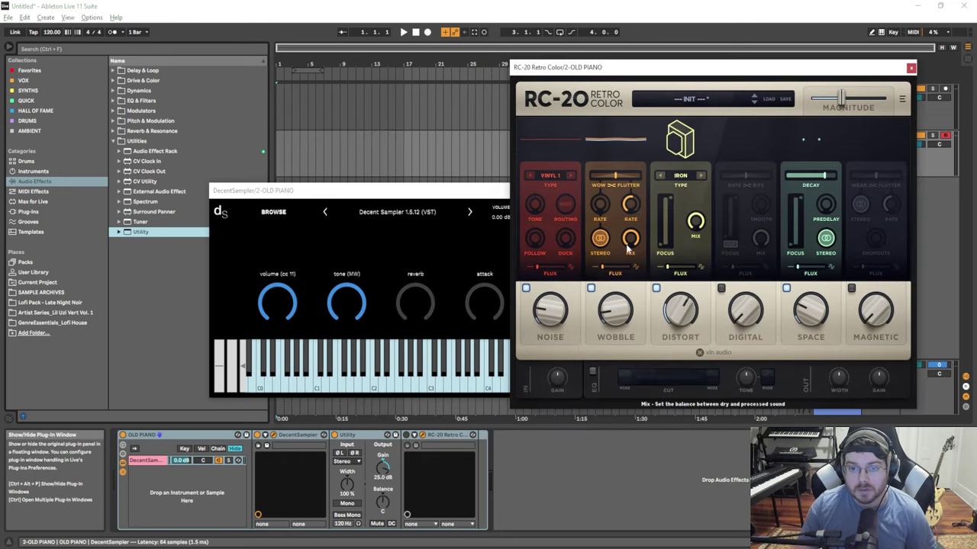
{"action": "left_click_drag", "start_coordinate": [841, 97], "coordinate": [894, 108]}
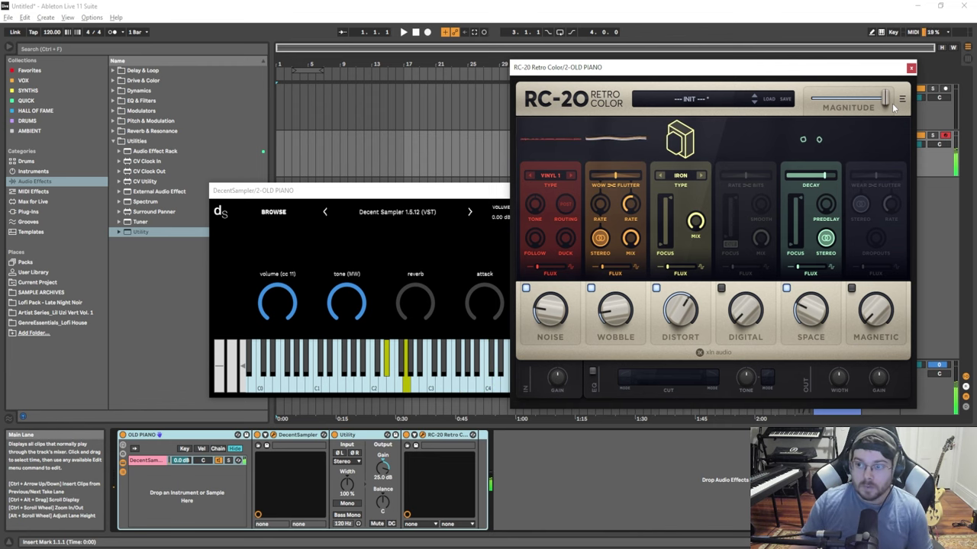
Shift the RC-20 window slightly and drop its MAGNITUDE slider to about 68%.
{"action": "left_click_drag", "start_coordinate": [824, 68], "coordinate": [832, 65]}
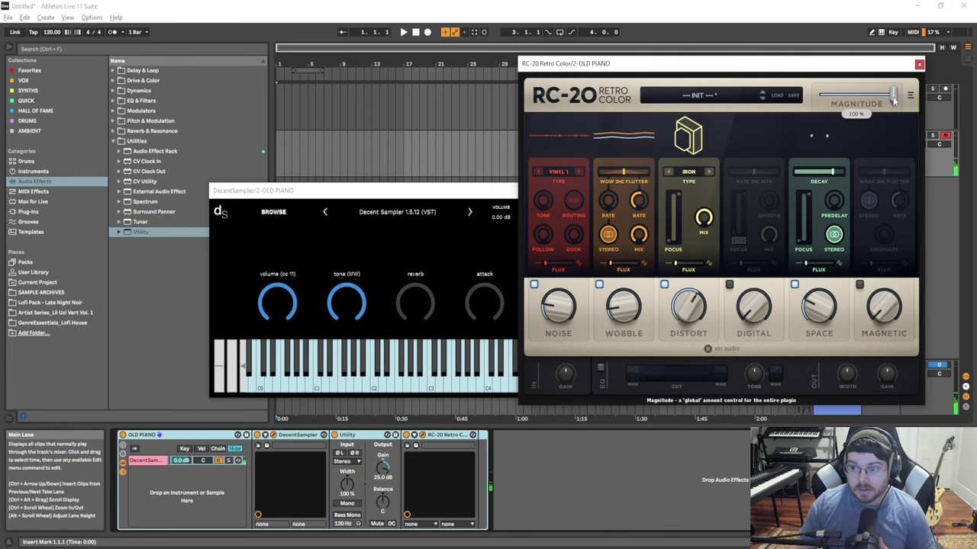
{"action": "left_click_drag", "start_coordinate": [893, 94], "coordinate": [849, 99]}
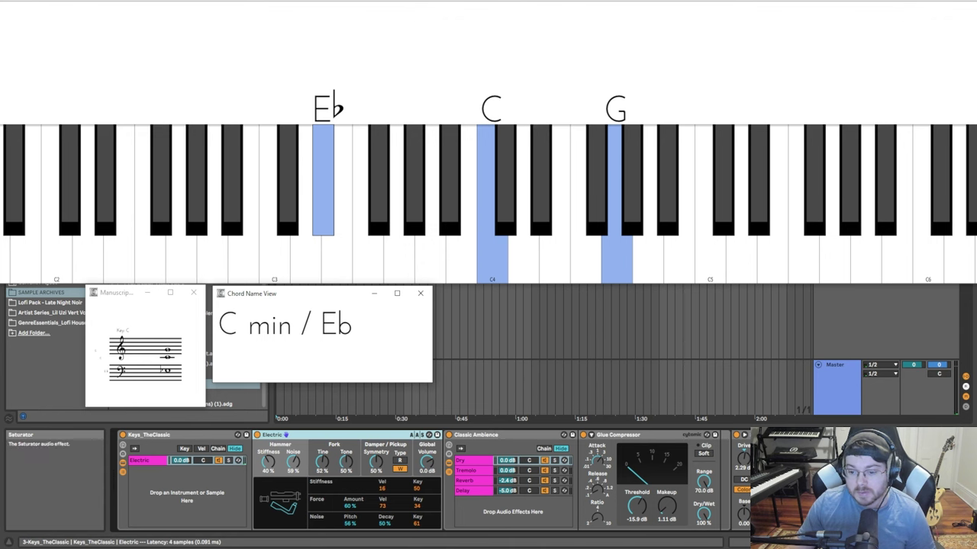
Switch windows with Alt+Tab to bring ChordieApp's Piano Roll chord display to the front.
{"action": "key", "text": "alt+Tab"}
{"action": "key", "text": "alt+Tab"}
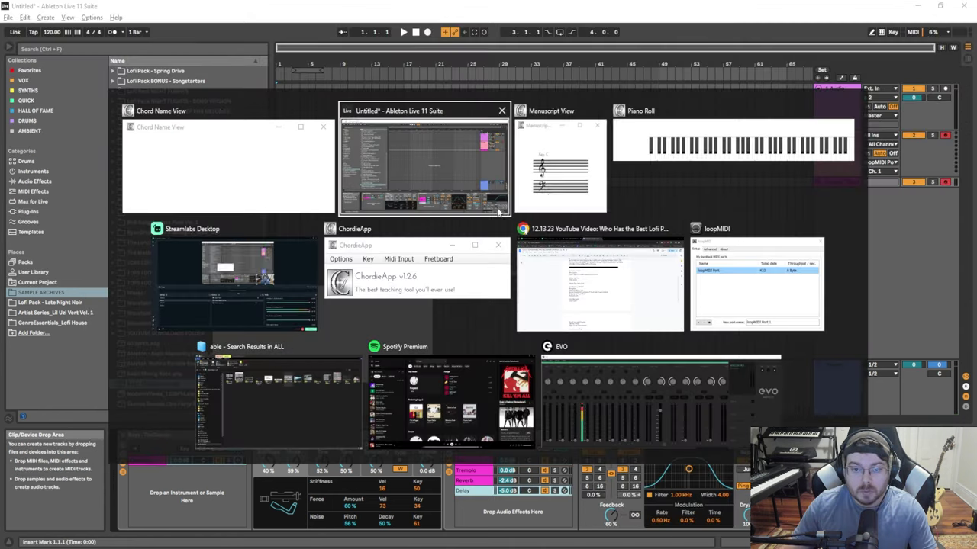
{"action": "key", "text": "alt+Tab"}
{"action": "left_click", "coordinate": [663, 154]}
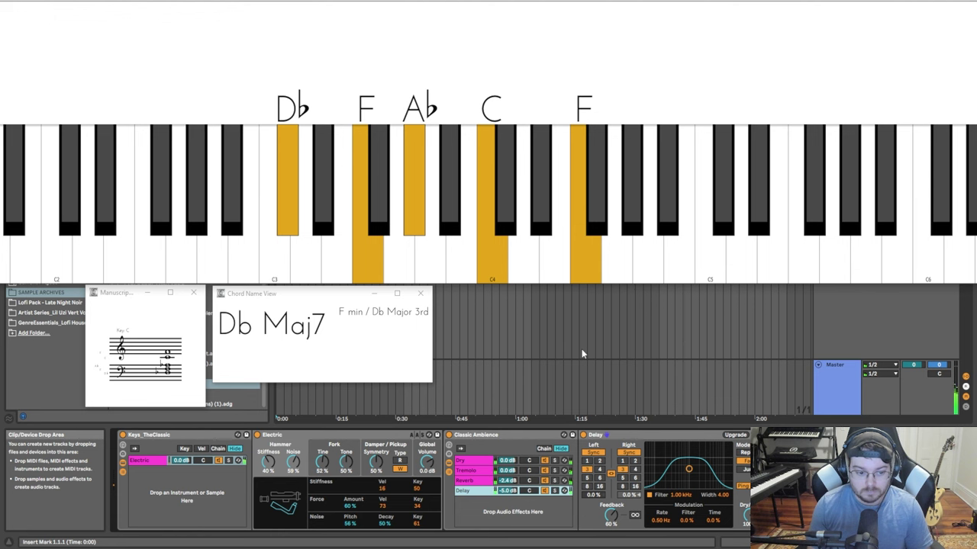
Select the Lofi Piano Basic track to show its rack and Hybrid Reverb in Device View.
{"action": "left_click", "coordinate": [708, 313]}
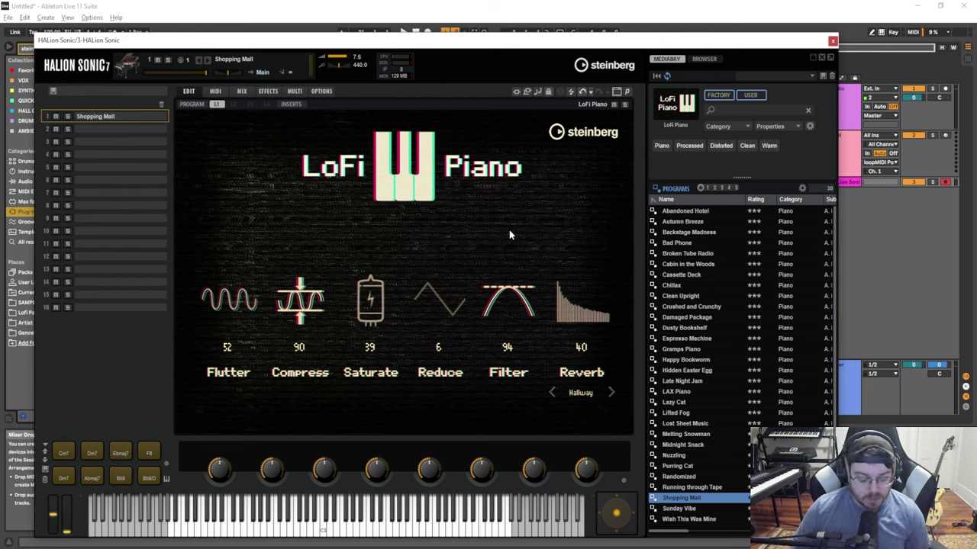
Load the Abandoned Hotel program in LoFi Piano, then reload Shopping Mall.
{"action": "left_click", "coordinate": [685, 214]}
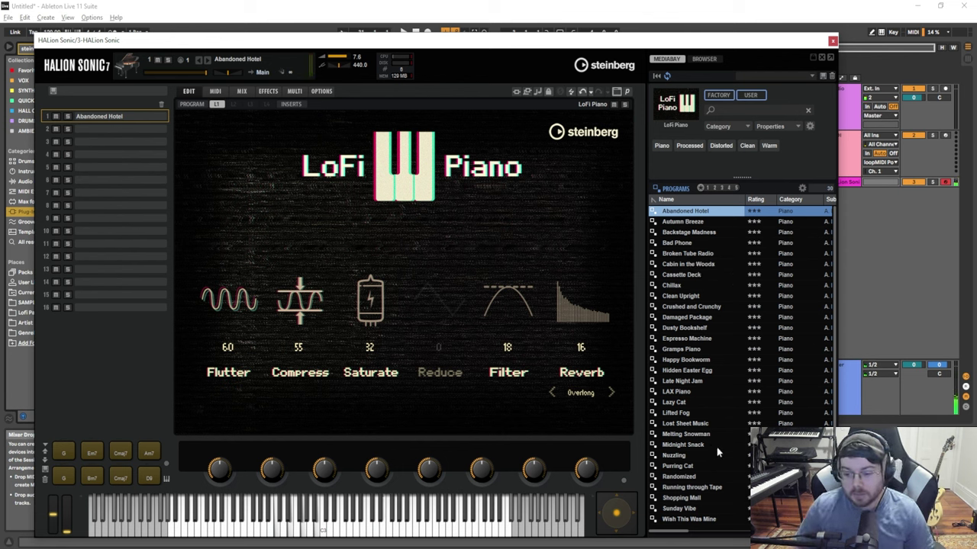
{"action": "double_click", "coordinate": [703, 496]}
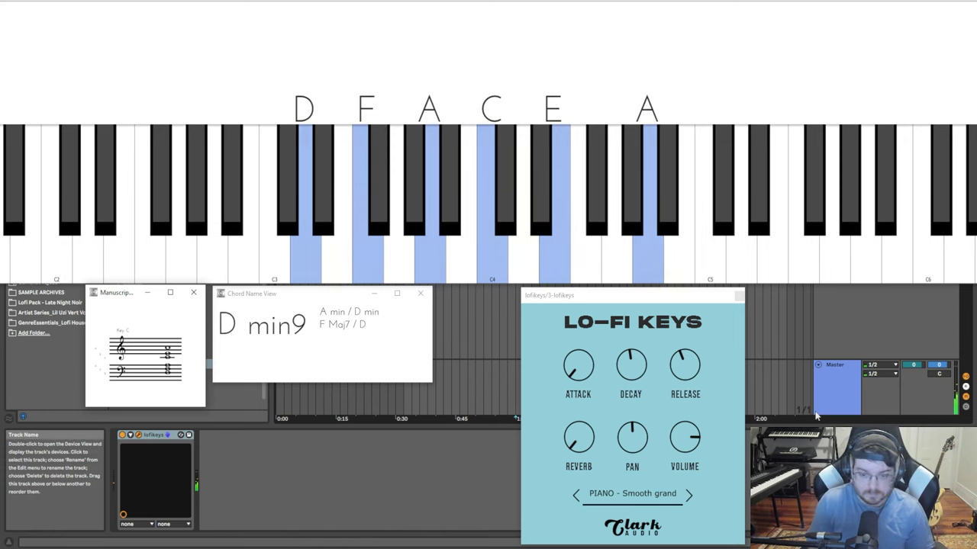
{"action": "left_click", "coordinate": [665, 496]}
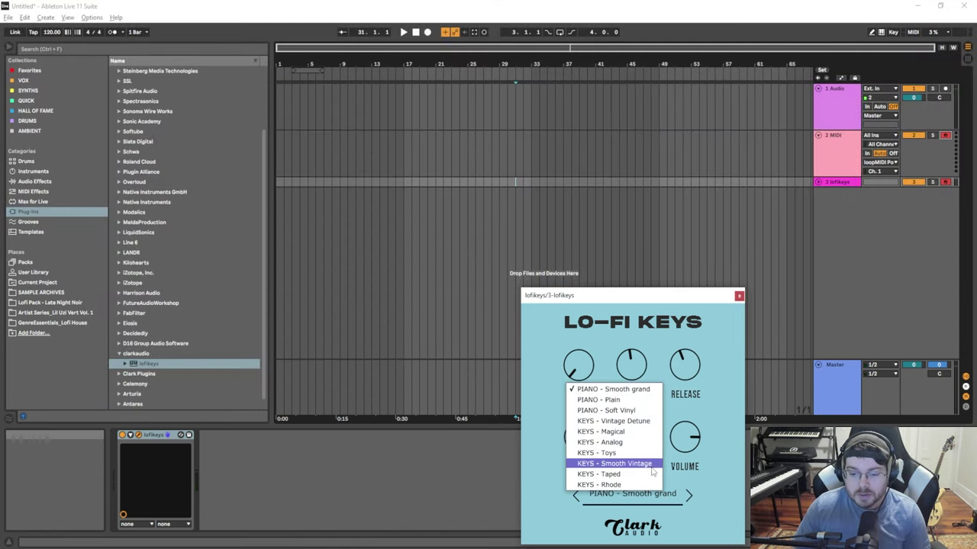
Load KEYS - Vintage Detune, raise reverb to about three o'clock, then switch to KEYS - Taped.
{"action": "left_click", "coordinate": [650, 421]}
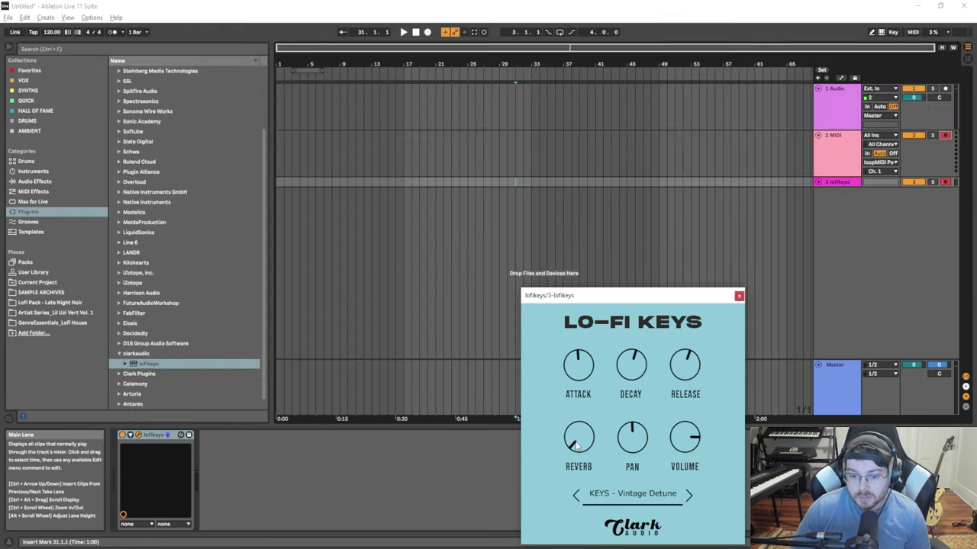
{"action": "left_click", "coordinate": [580, 443]}
{"action": "left_click_drag", "start_coordinate": [586, 406], "coordinate": [602, 344]}
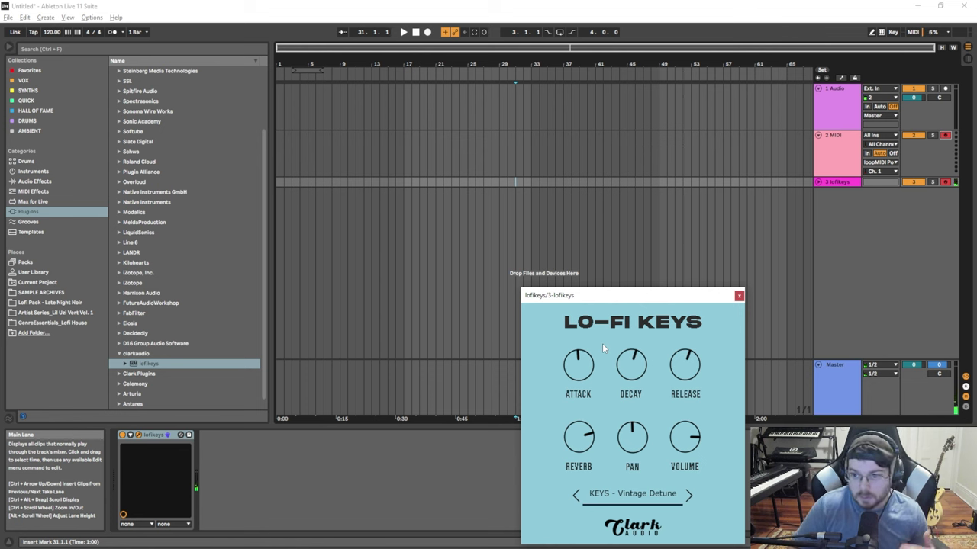
{"action": "left_click", "coordinate": [644, 480]}
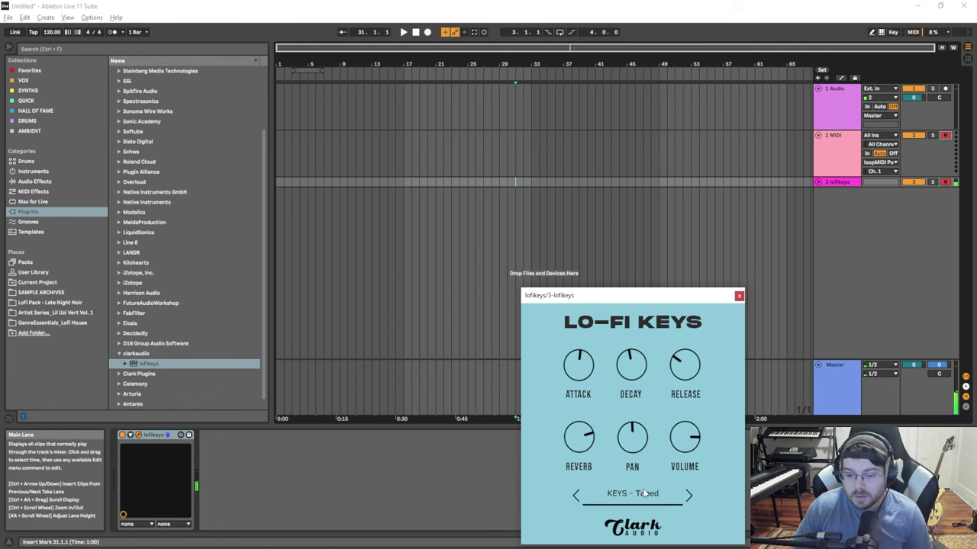
Pick KEYS - Magical from the Lo-Fi Keys preset list.
{"action": "left_click", "coordinate": [645, 494]}
{"action": "left_click", "coordinate": [621, 432]}
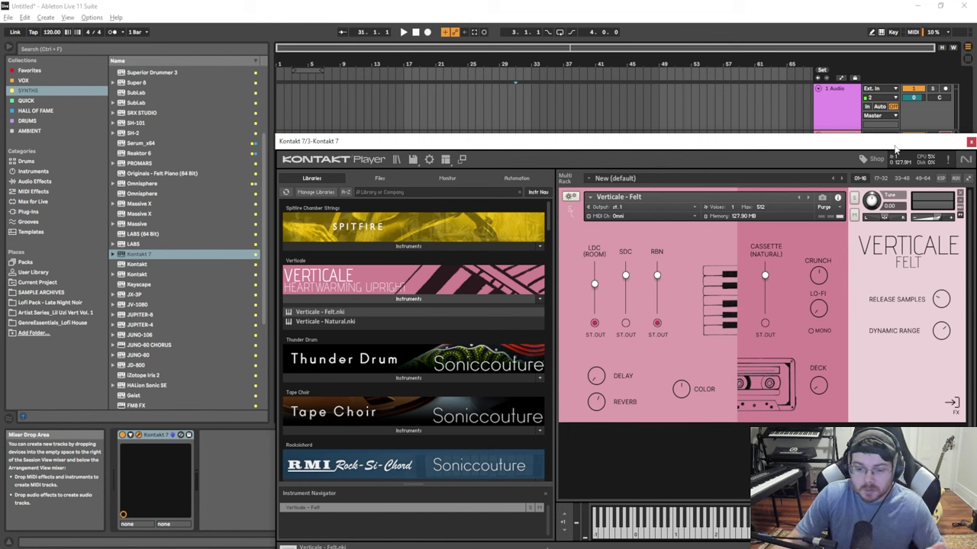
Bring the Piano Roll chord window forward, then return Ableton and Kontakt above the visualizer.
{"action": "key", "text": "alt+Tab"}
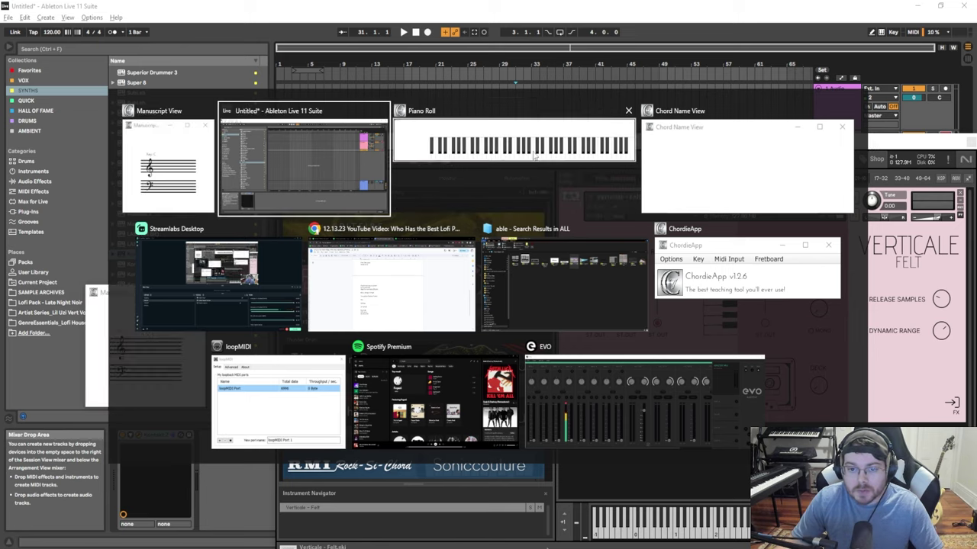
{"action": "left_click", "coordinate": [534, 156]}
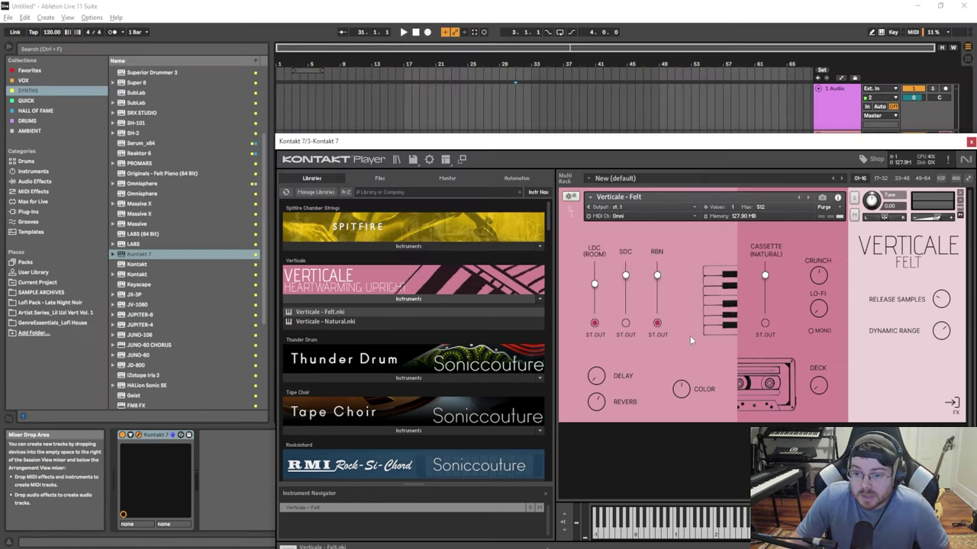
{"action": "left_click", "coordinate": [690, 335]}
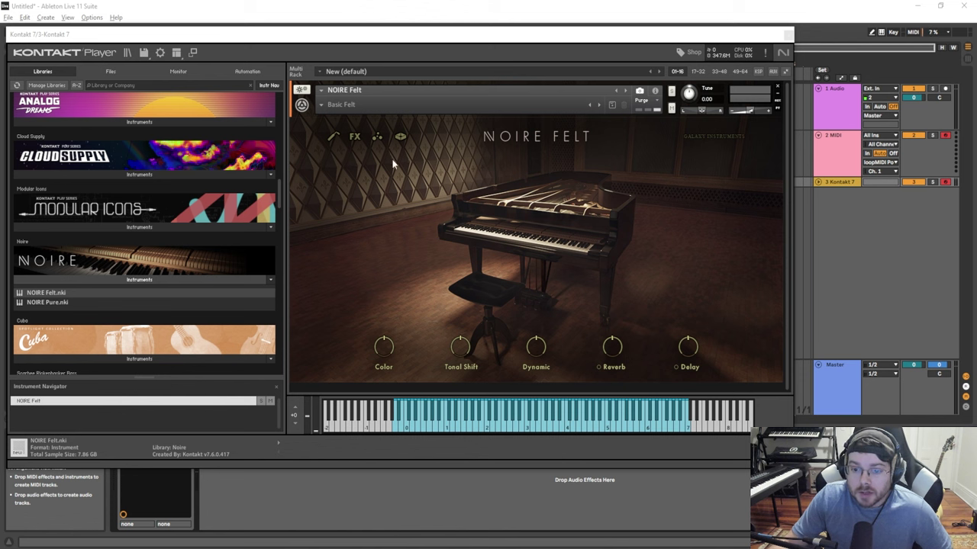
Browse Noire Felt's main, FX and Particles pages, ending back on the main piano page.
{"action": "left_click", "coordinate": [377, 137]}
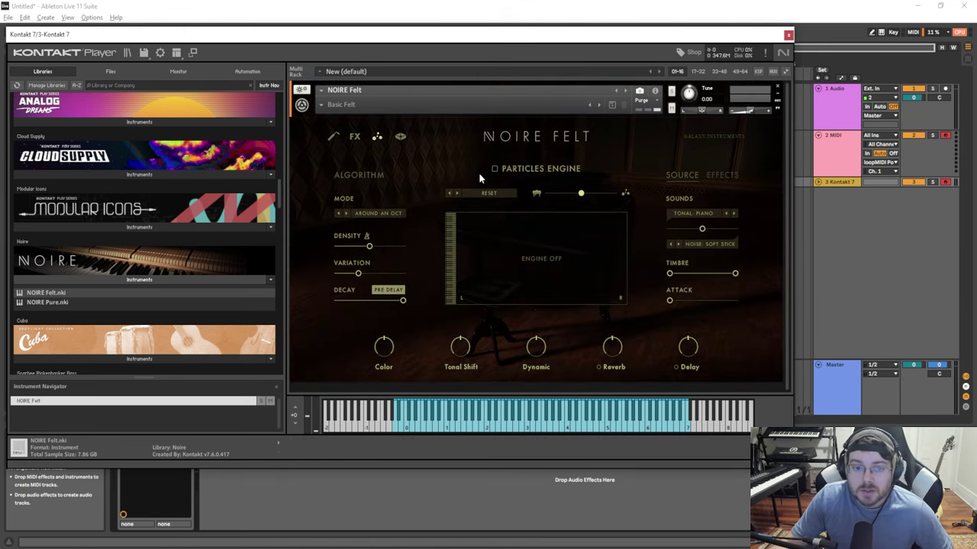
{"action": "left_click", "coordinate": [333, 138]}
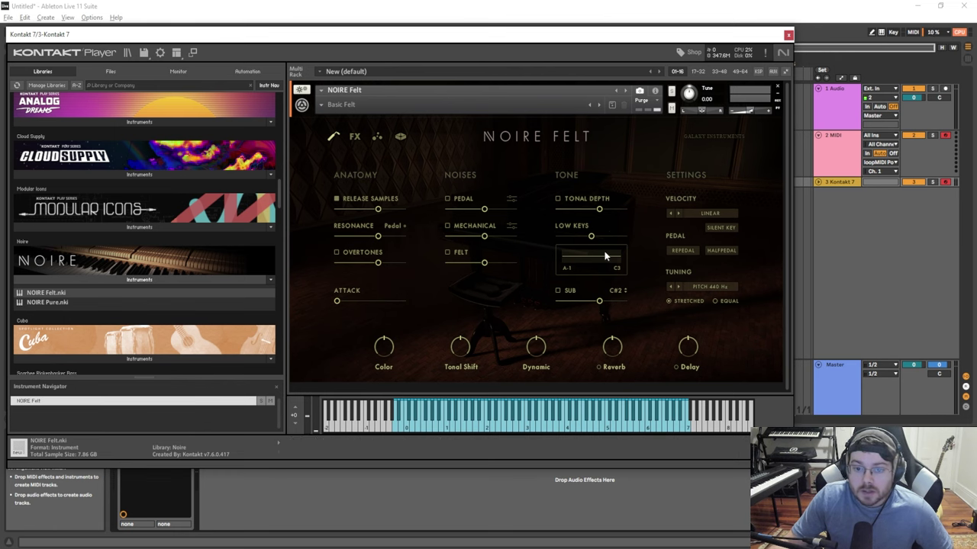
{"action": "left_click", "coordinate": [353, 142]}
{"action": "left_click", "coordinate": [377, 136]}
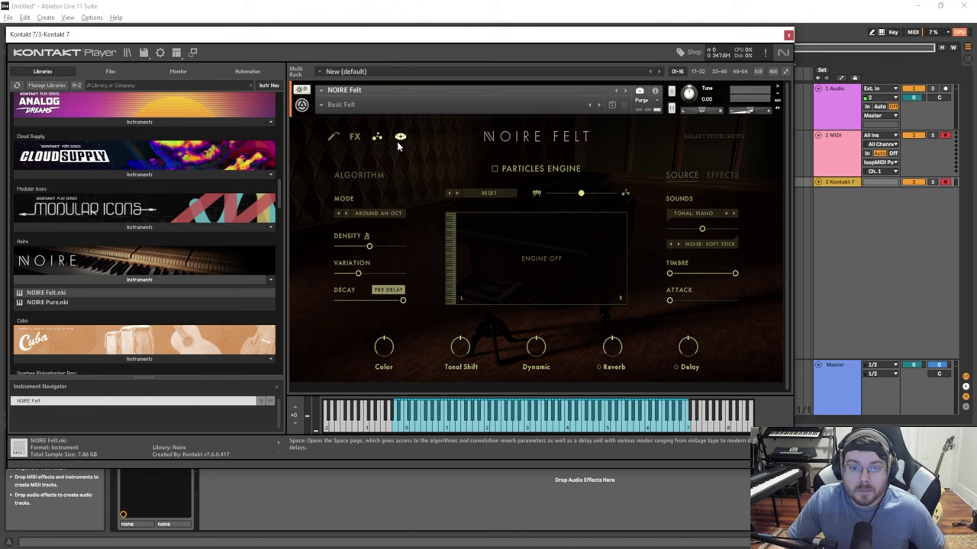
{"action": "left_click", "coordinate": [401, 136]}
{"action": "left_click", "coordinate": [333, 138]}
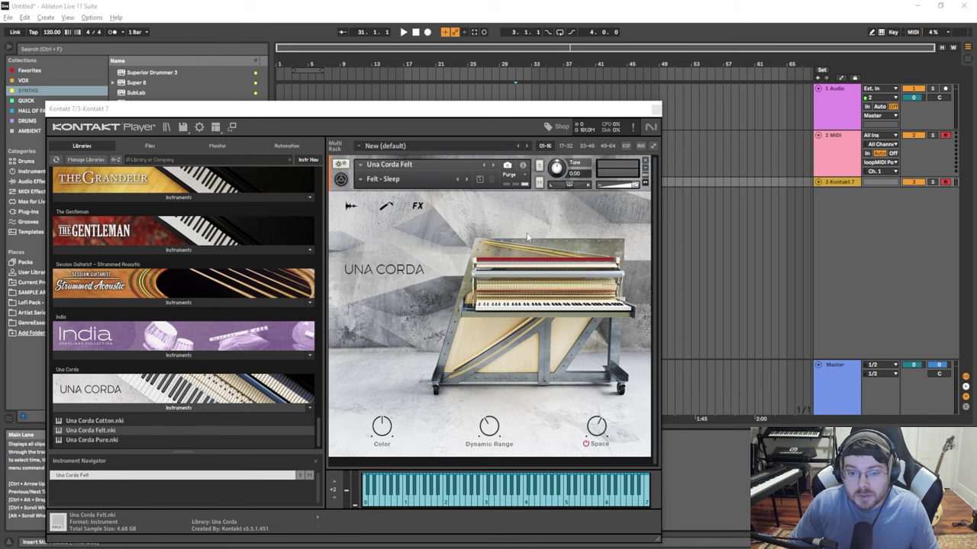
Bring the piano keyboard and manuscript windows to the front.
{"action": "key", "text": "alt+Tab"}
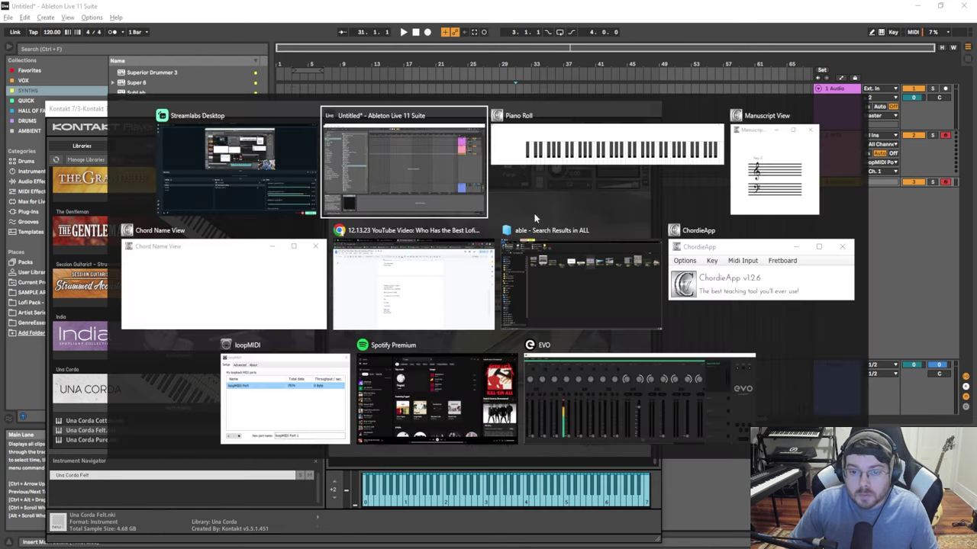
{"action": "key", "text": "alt+Tab"}
{"action": "key", "text": "alt+Tab"}
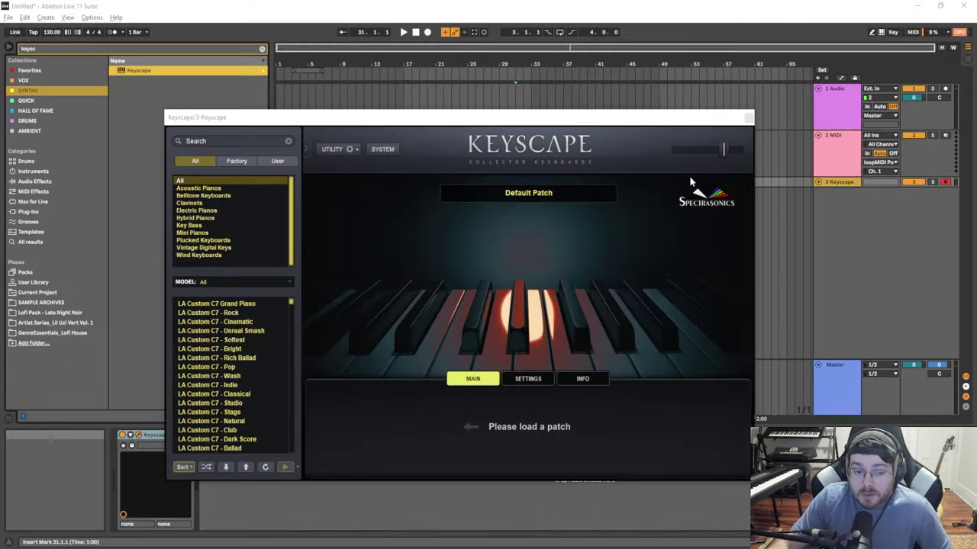
{"action": "left_click_drag", "start_coordinate": [422, 122], "coordinate": [418, 113]}
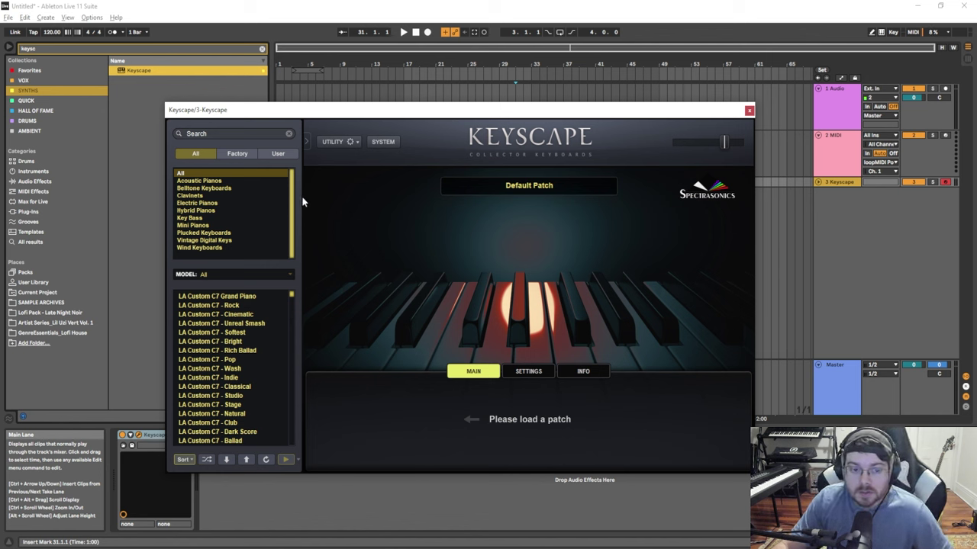
{"action": "left_click_drag", "start_coordinate": [294, 296], "coordinate": [296, 300]}
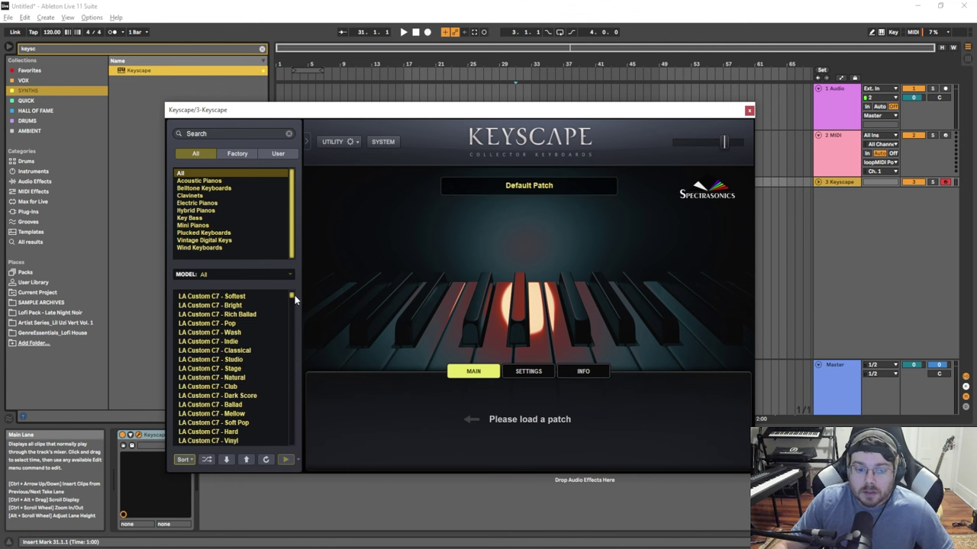
Load the LA Custom C7 - Dark Score patch in Keyscape, then switch to another open window.
{"action": "left_click", "coordinate": [251, 404]}
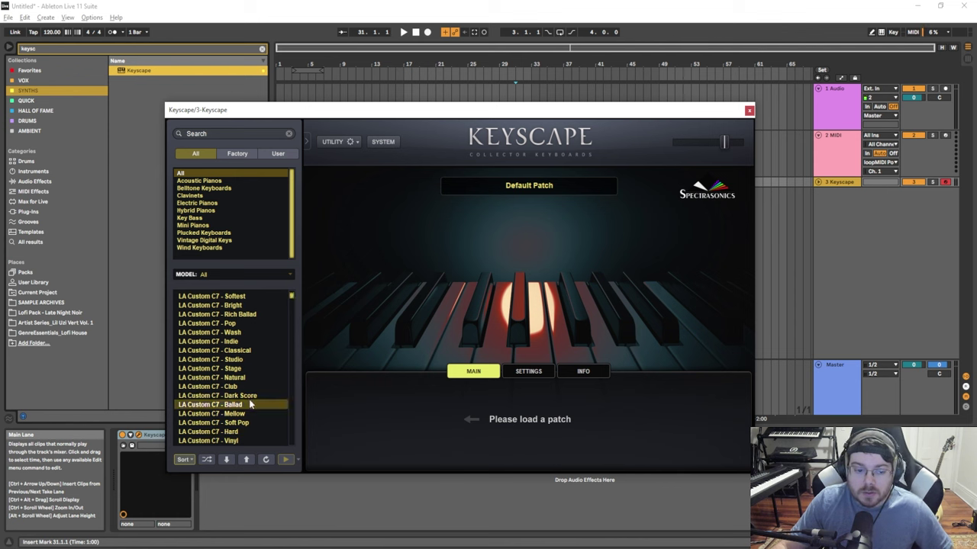
{"action": "key", "text": "Up"}
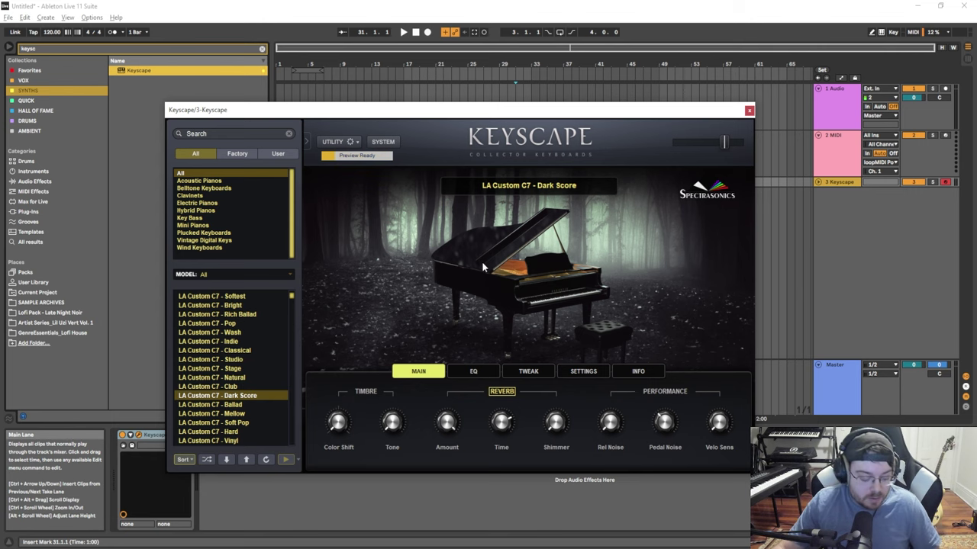
{"action": "key", "text": "alt+Tab"}
{"action": "key", "text": "Tab"}
{"action": "key", "text": "Tab"}
Bring ChordieApp's Manuscript View, Chord Name View and piano keyboard windows forward.
{"action": "key", "text": "alt+Tab"}
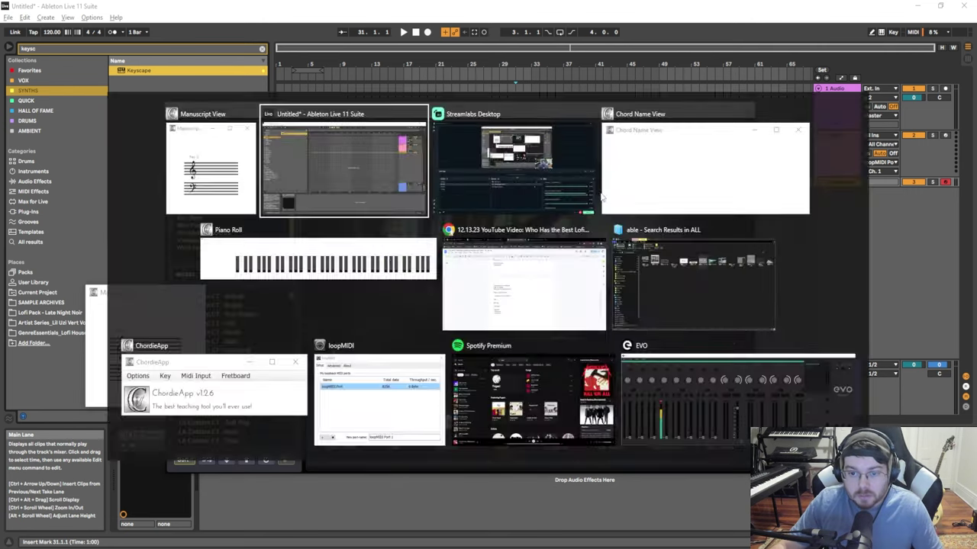
{"action": "key", "text": "Tab"}
{"action": "key", "text": "Tab"}
{"action": "key", "text": "alt+Tab"}
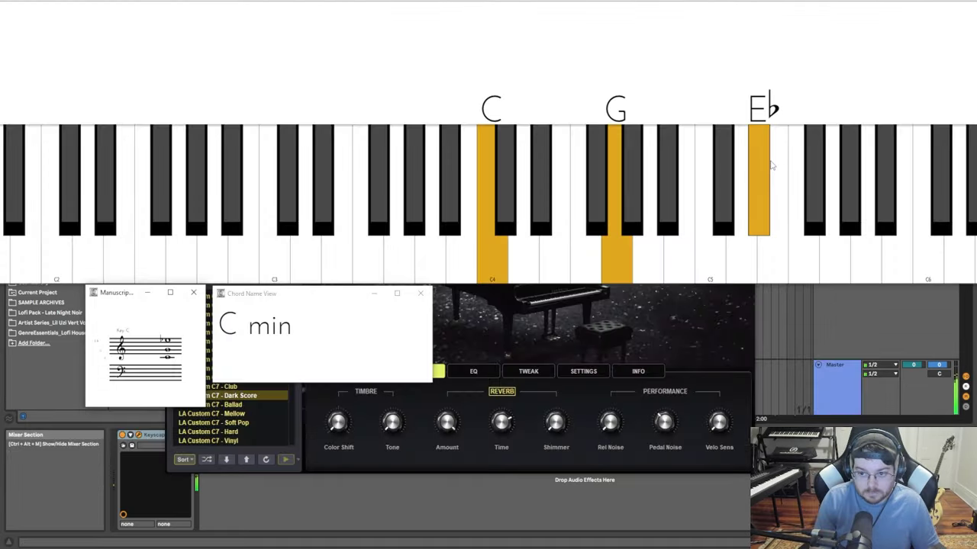